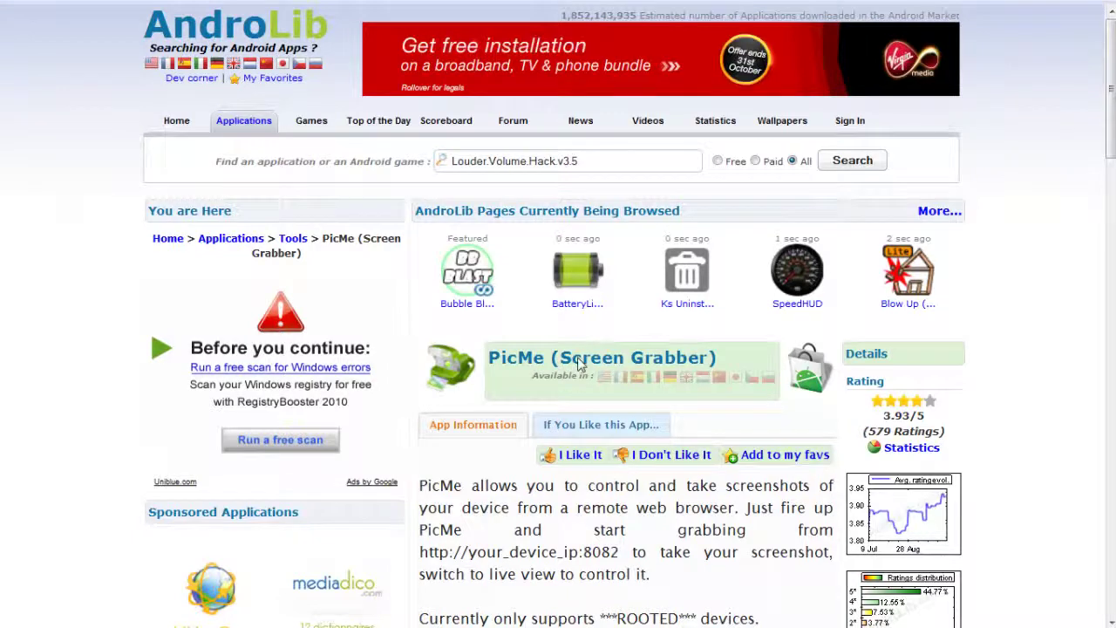
# Read the PicMe Screen Grabber description on AndroLib, then switch to the PicMe Live View page.
pyautogui.scroll(-3, 638, 337)
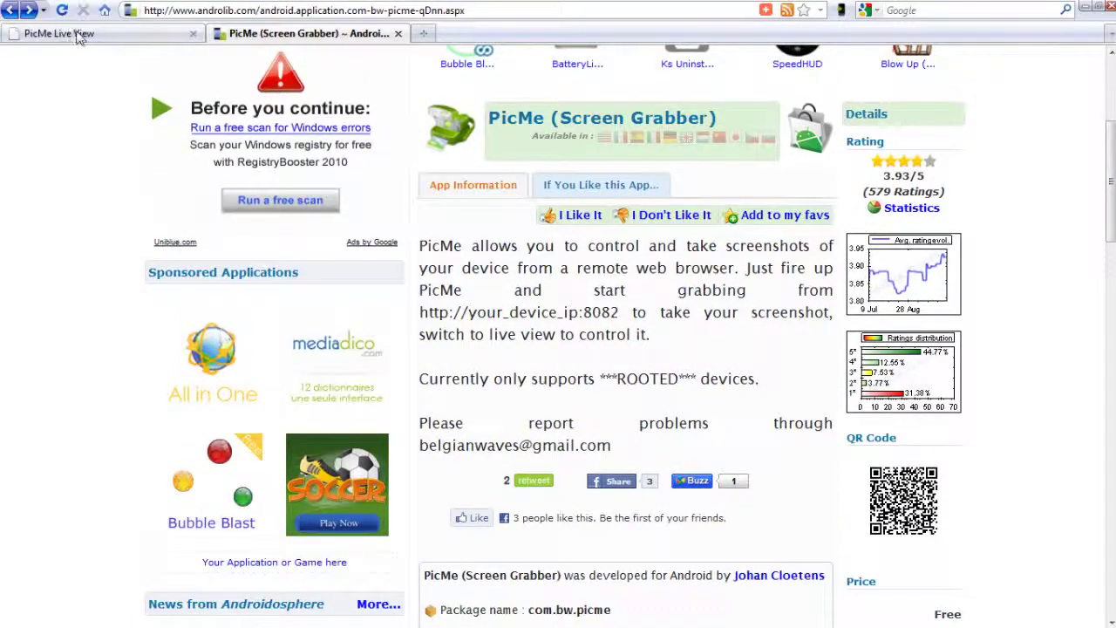
pyautogui.click(78, 35)
# Put Firefox in full screen (F11) so the phone's live screen fills the browser.
pyautogui.press('F11')
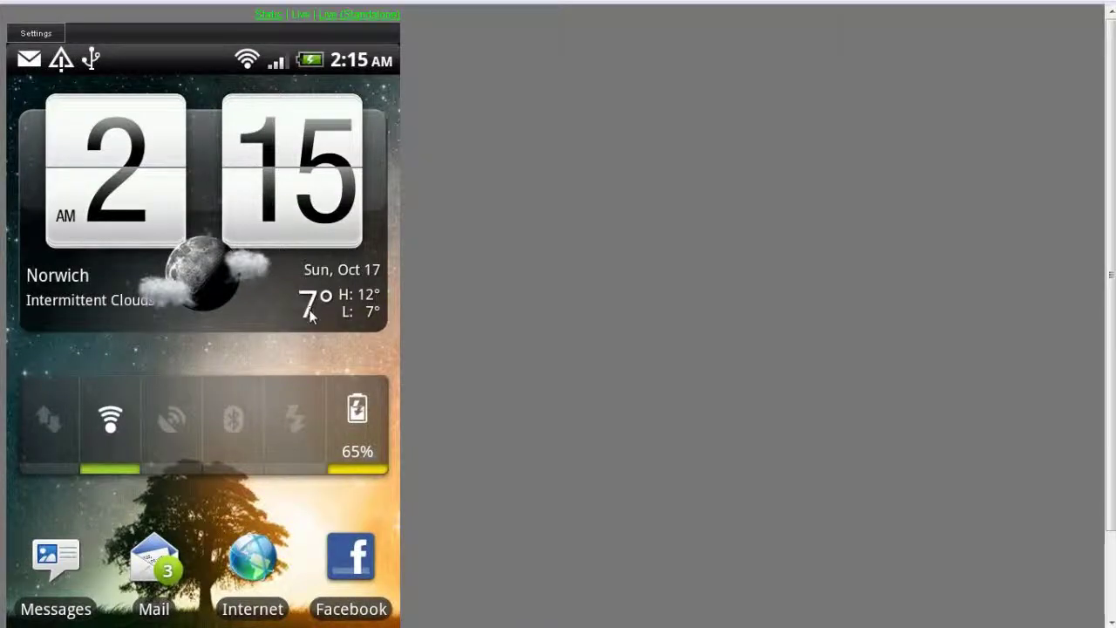
pyautogui.scroll(-1, 340, 293)
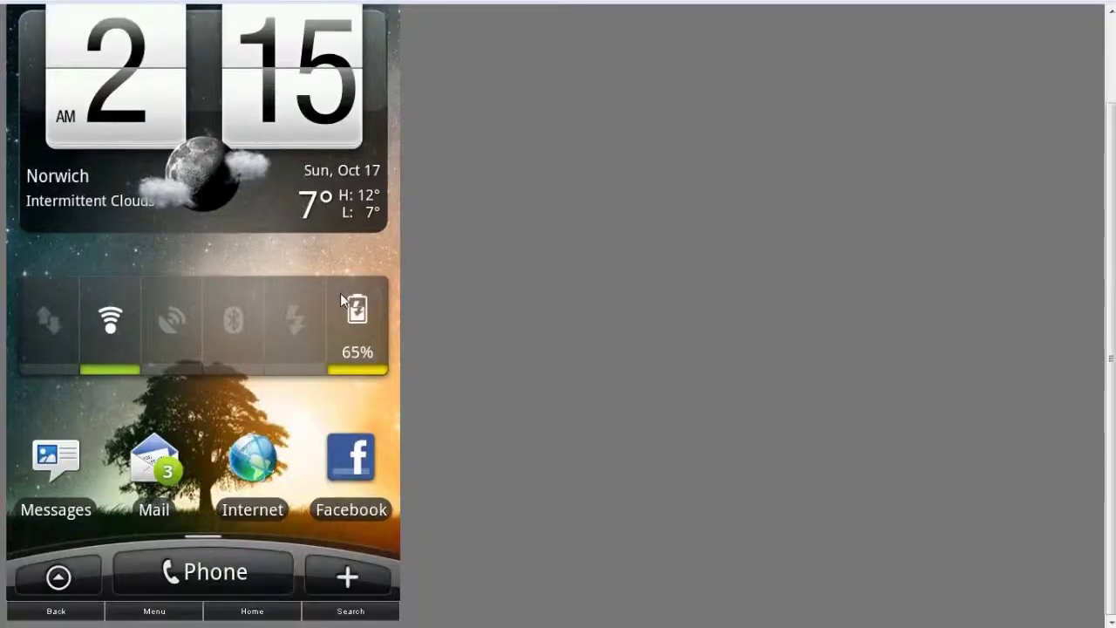
pyautogui.scroll(1, 340, 296)
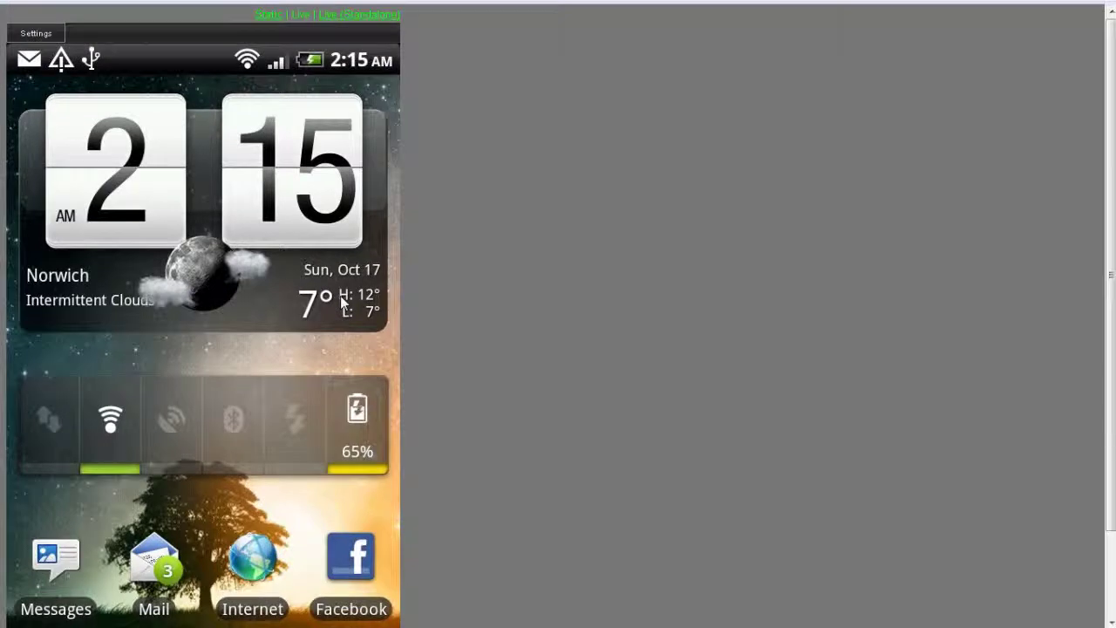
# Tap the home-screen clock widget to open the phone's Desk Clock.
pyautogui.click(297, 258)
pyautogui.scroll(-1, 289, 268)
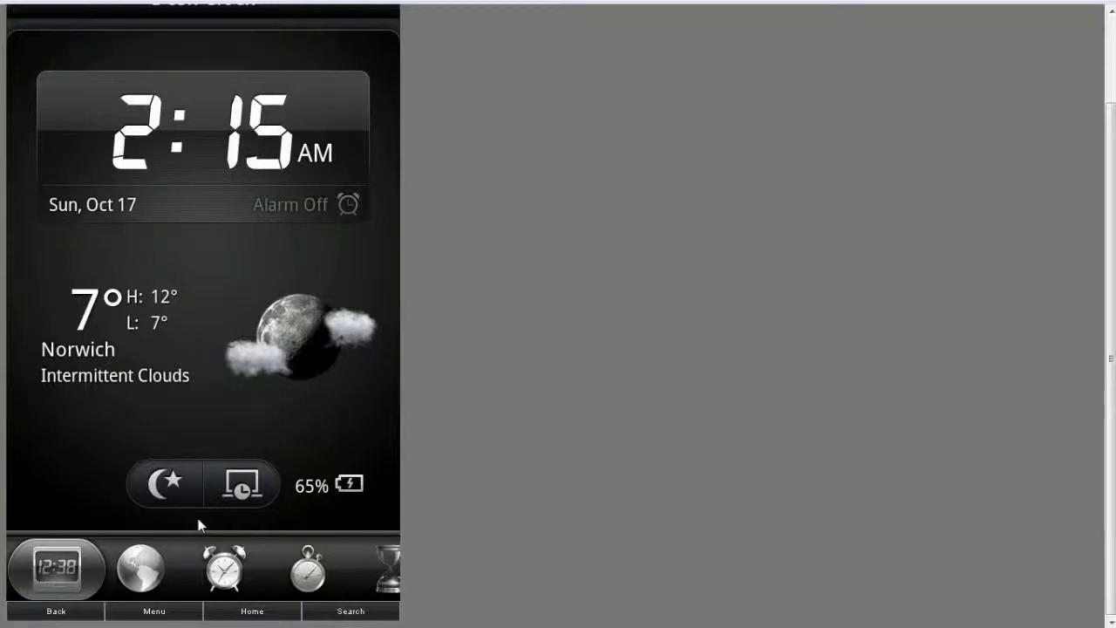
pyautogui.scroll(1, 273, 376)
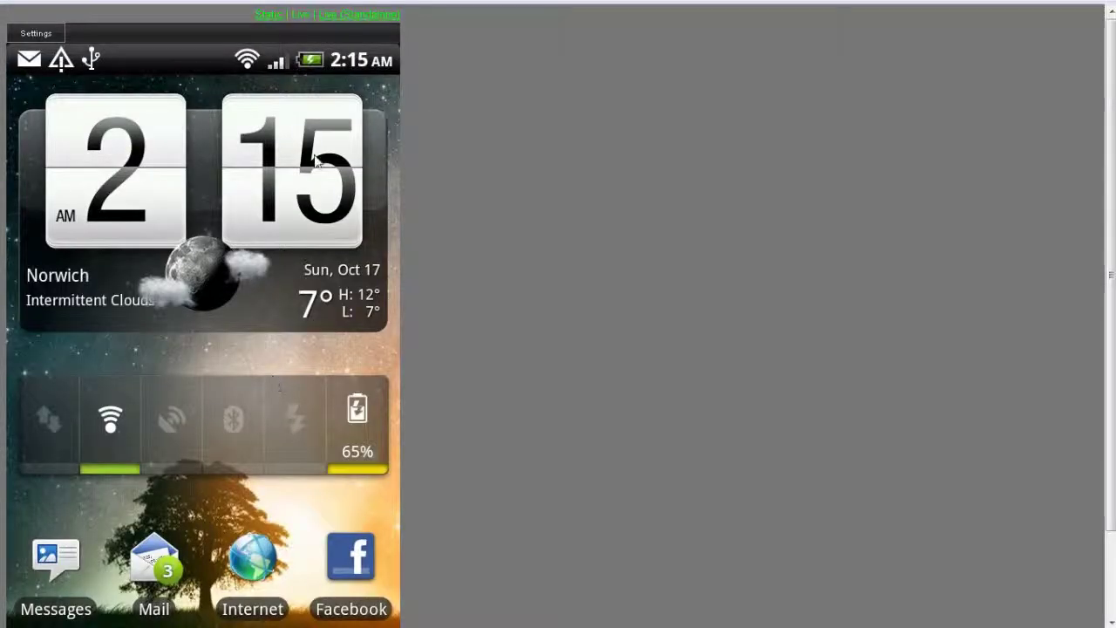
pyautogui.scroll(-1, 275, 300)
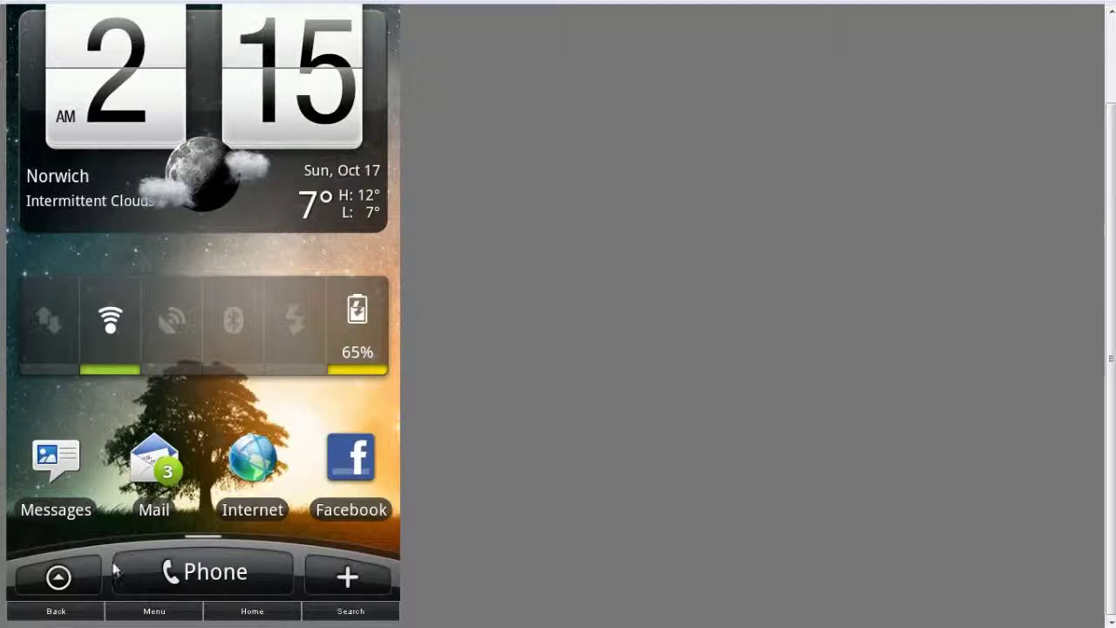
pyautogui.scroll(1, 342, 328)
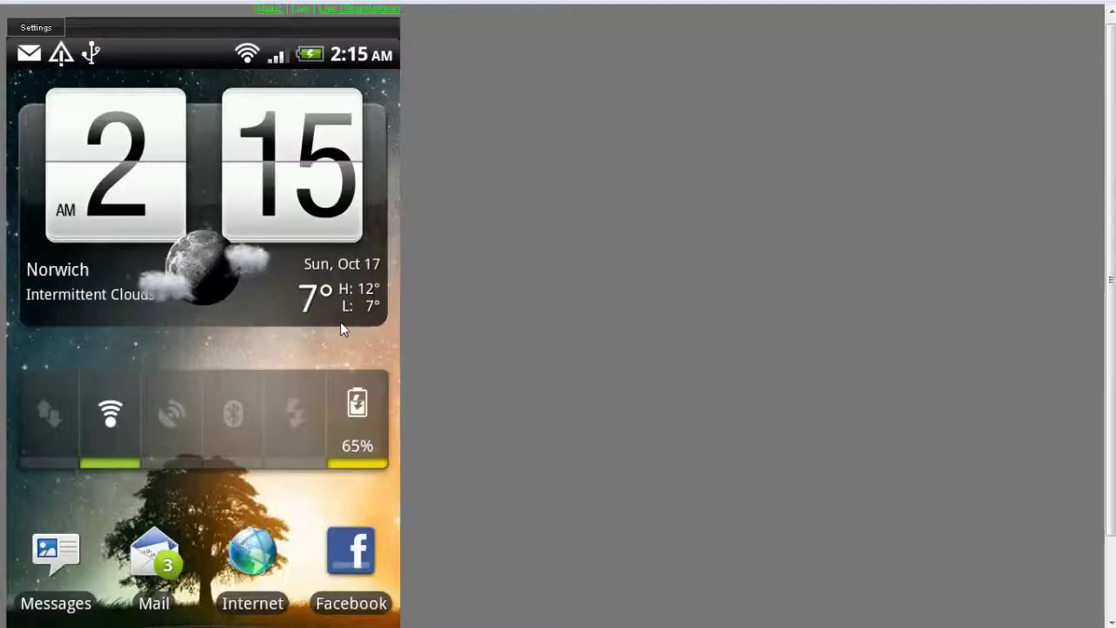
pyautogui.scroll(-1, 342, 328)
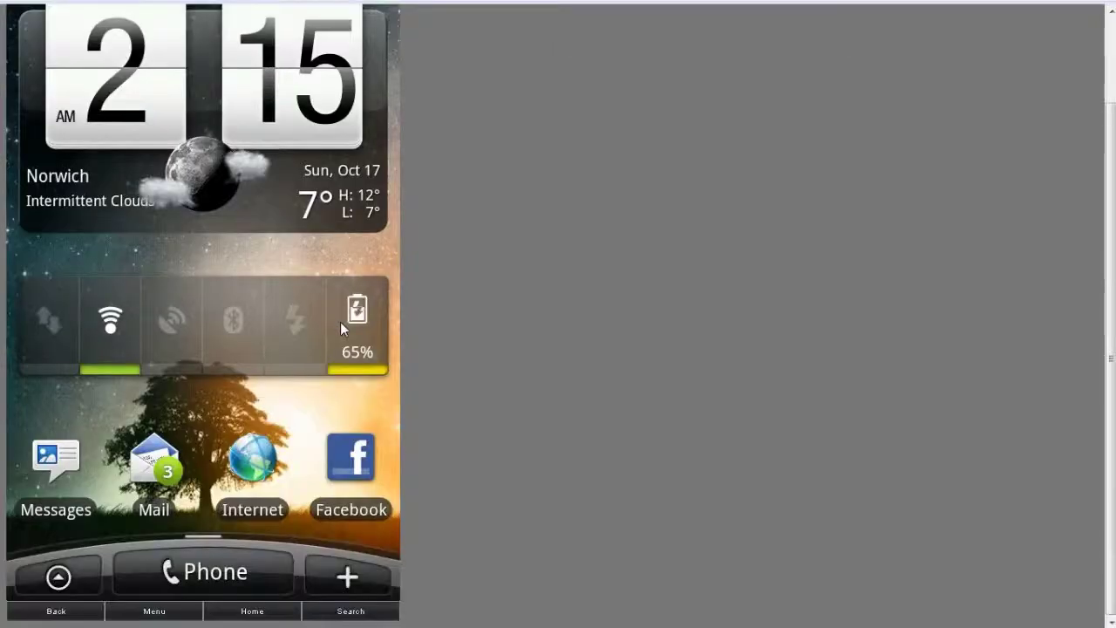
pyautogui.scroll(1, 342, 322)
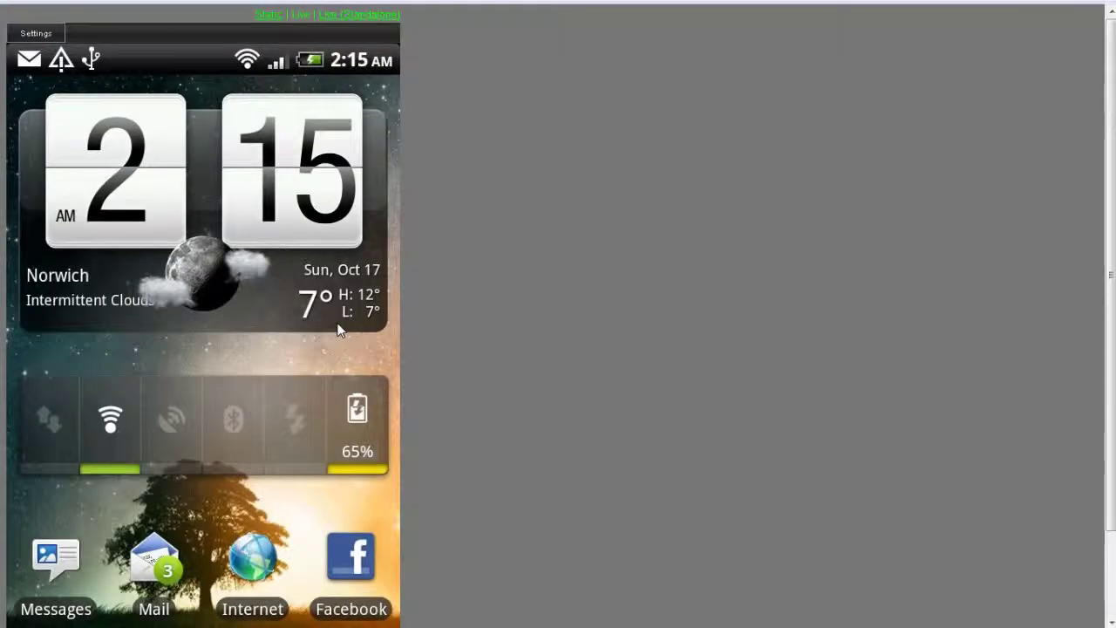
pyautogui.scroll(-1, 455, 337)
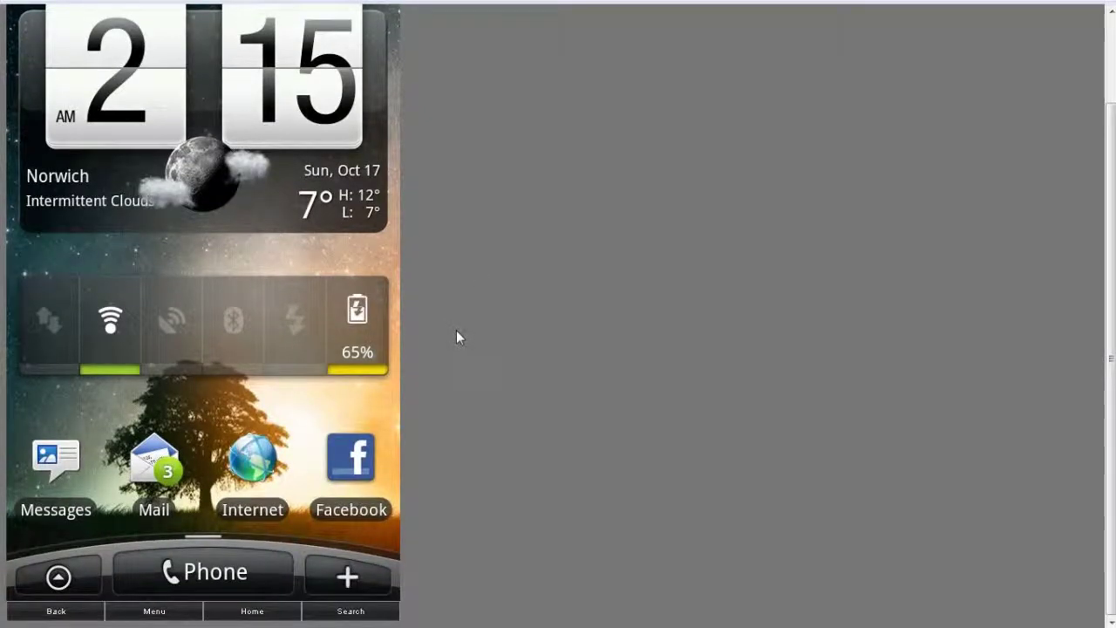
# Open and close the phone's all-apps list twice.
pyautogui.click(59, 578)
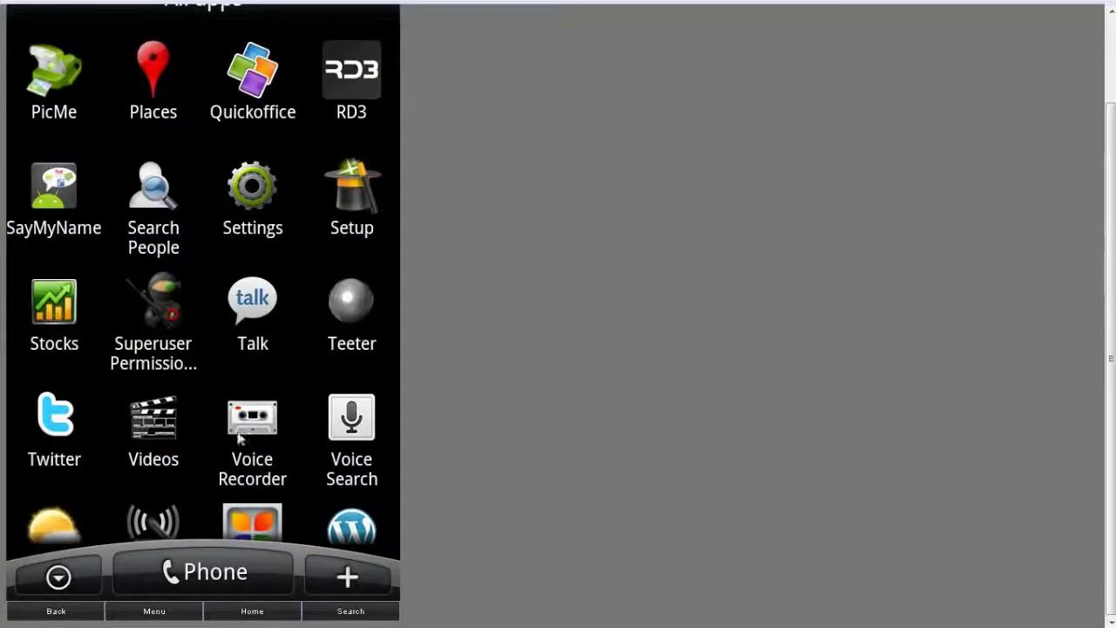
pyautogui.click(59, 578)
pyautogui.click(59, 577)
pyautogui.click(60, 577)
# Open the phone's Settings from the launcher menu.
pyautogui.click(153, 613)
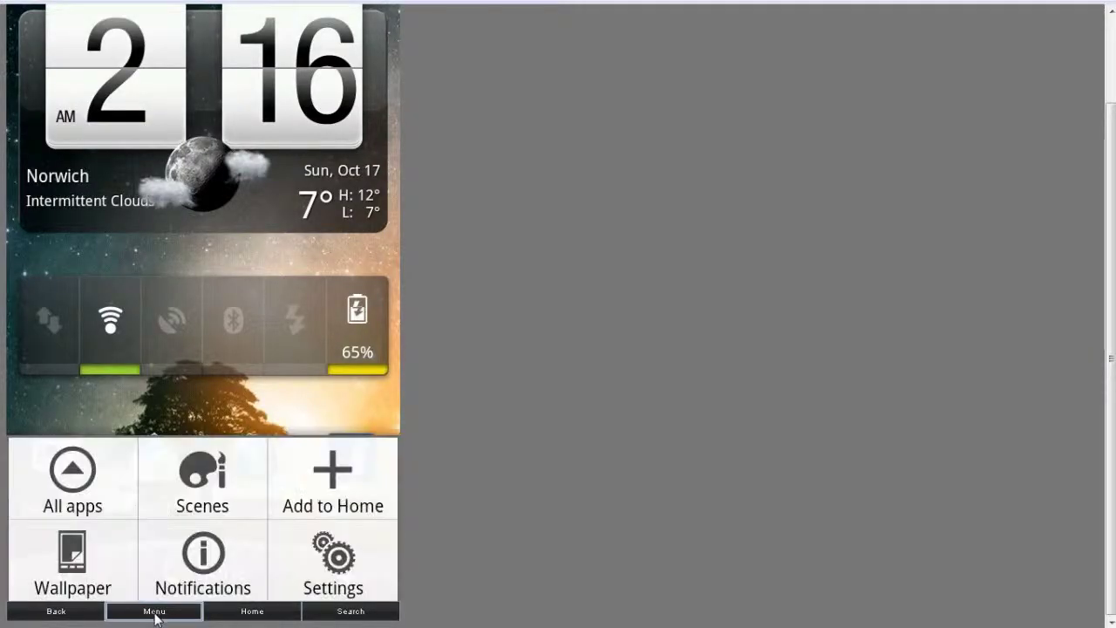
pyautogui.click(321, 554)
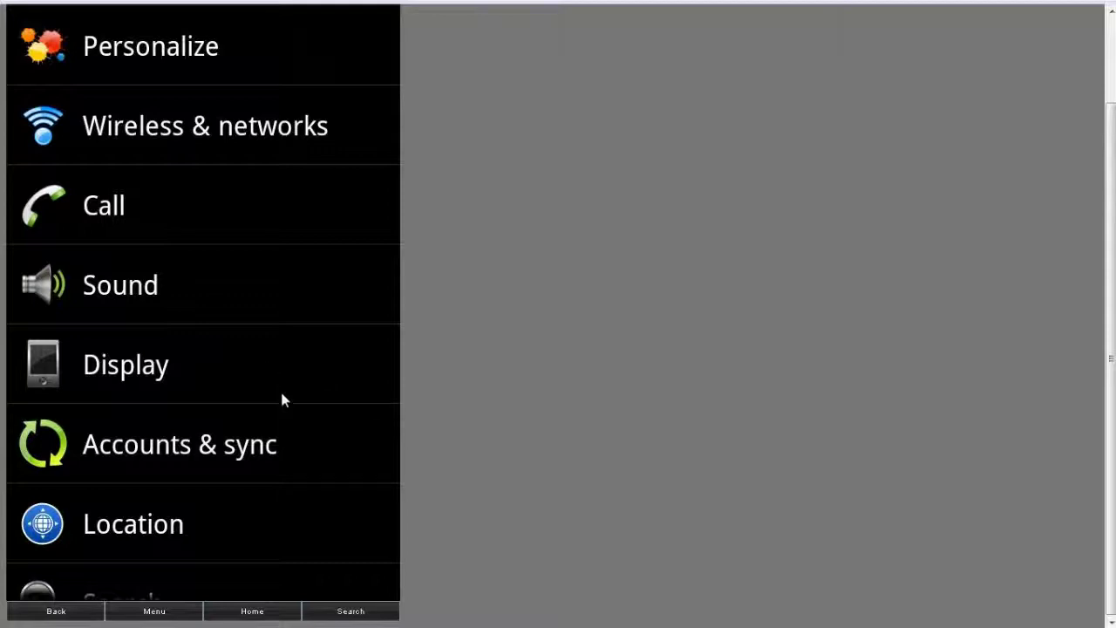
pyautogui.scroll(2, 310, 461)
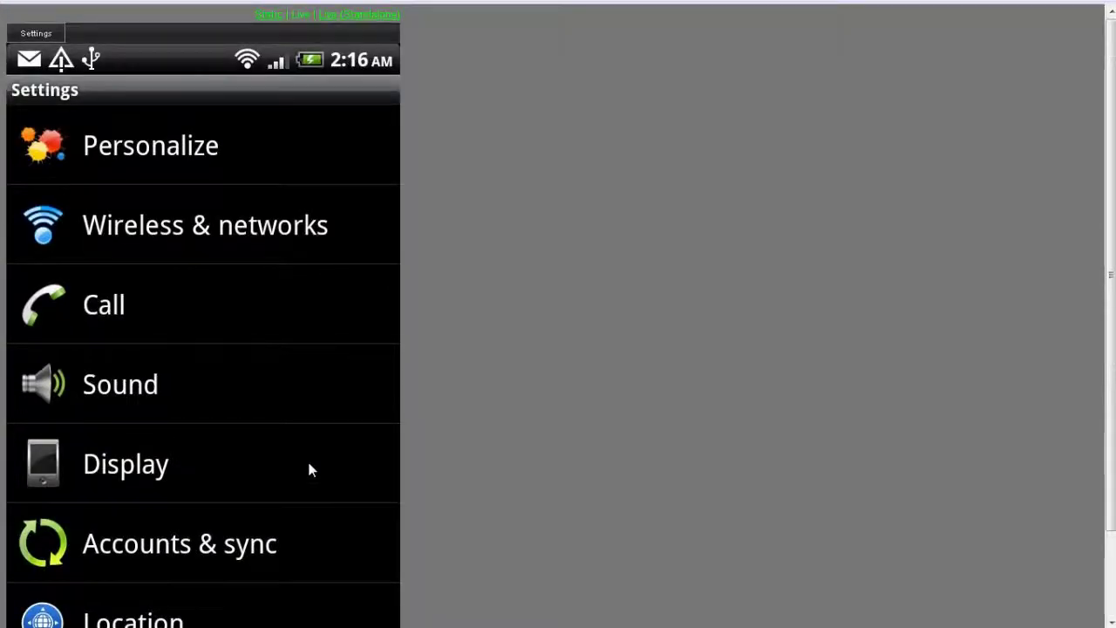
pyautogui.scroll(-2, 306, 462)
pyautogui.scroll(2, 305, 462)
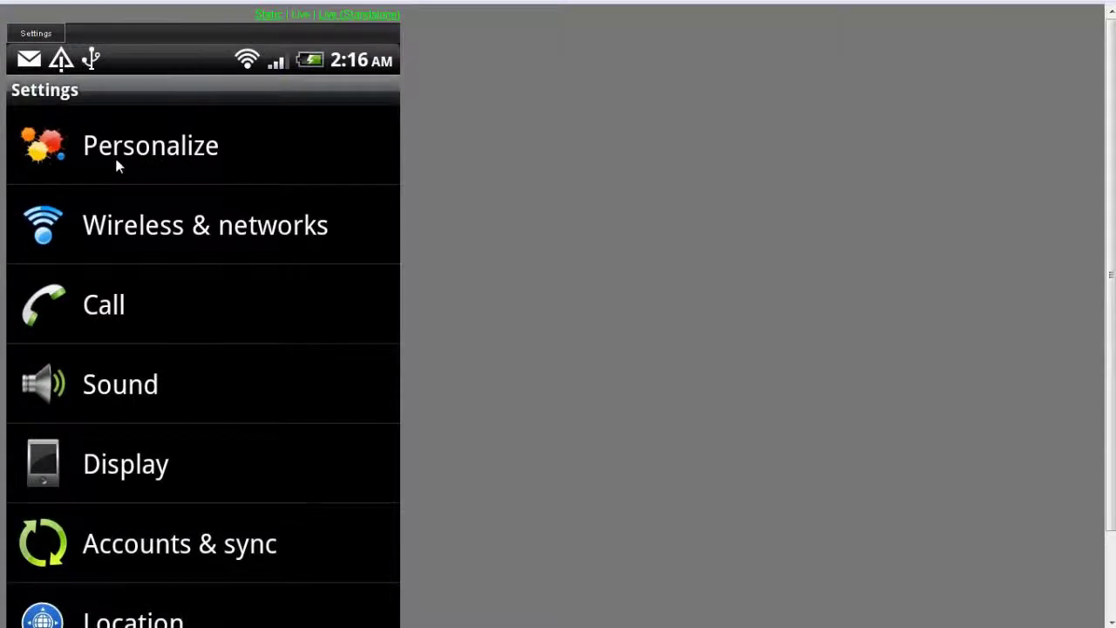
# Browse the Personalize settings, then return the phone to its home screen.
pyautogui.click(297, 163)
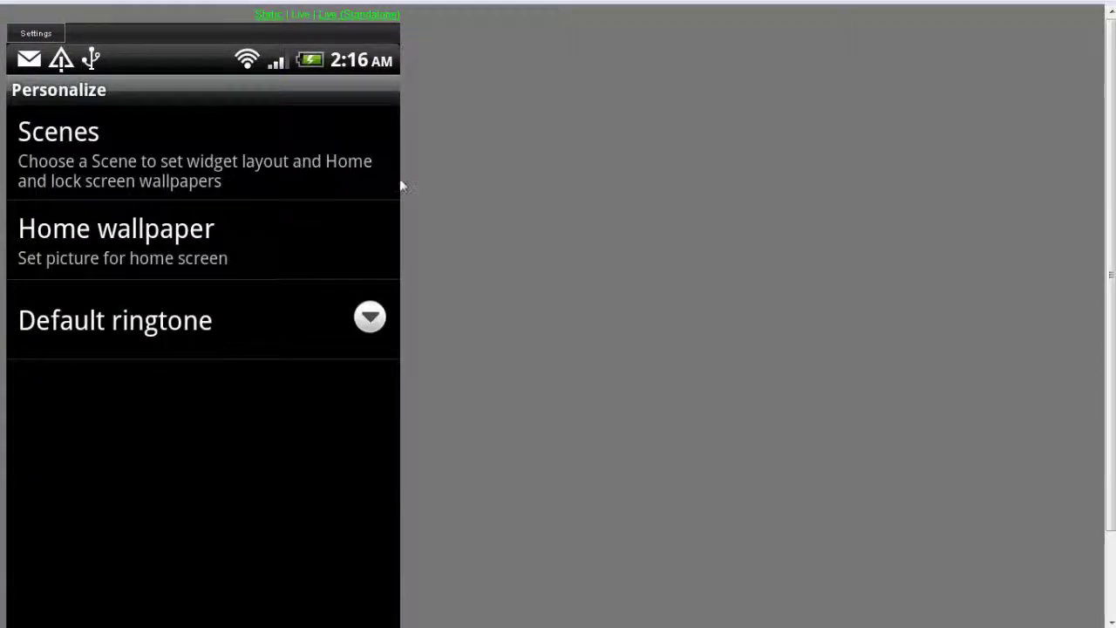
pyautogui.scroll(-2, 400, 209)
pyautogui.scroll(2, 401, 212)
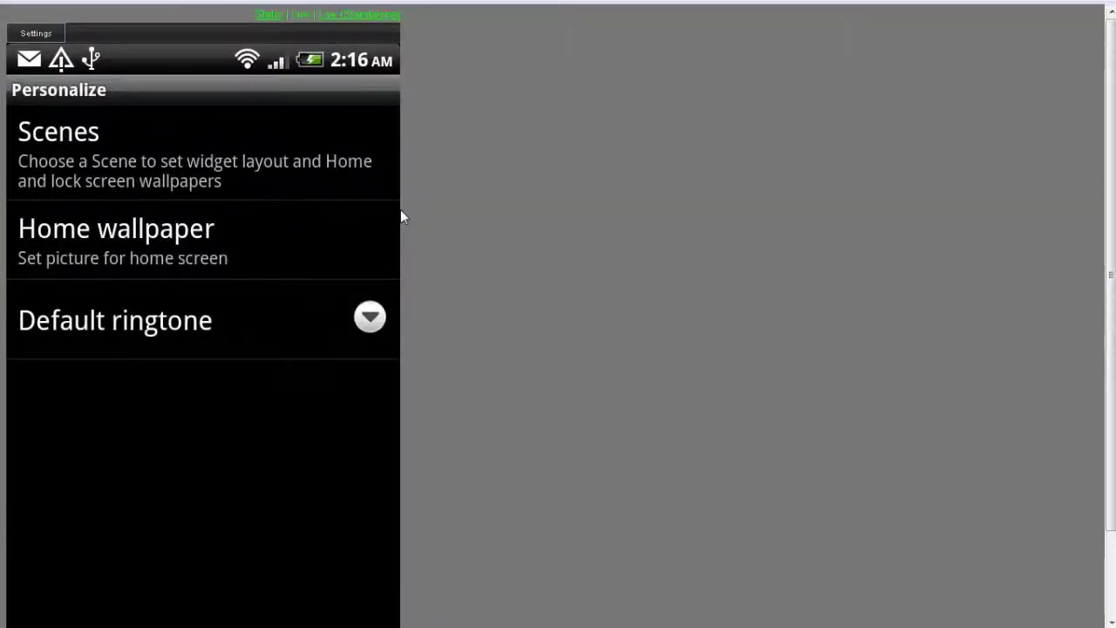
pyautogui.scroll(-2, 402, 212)
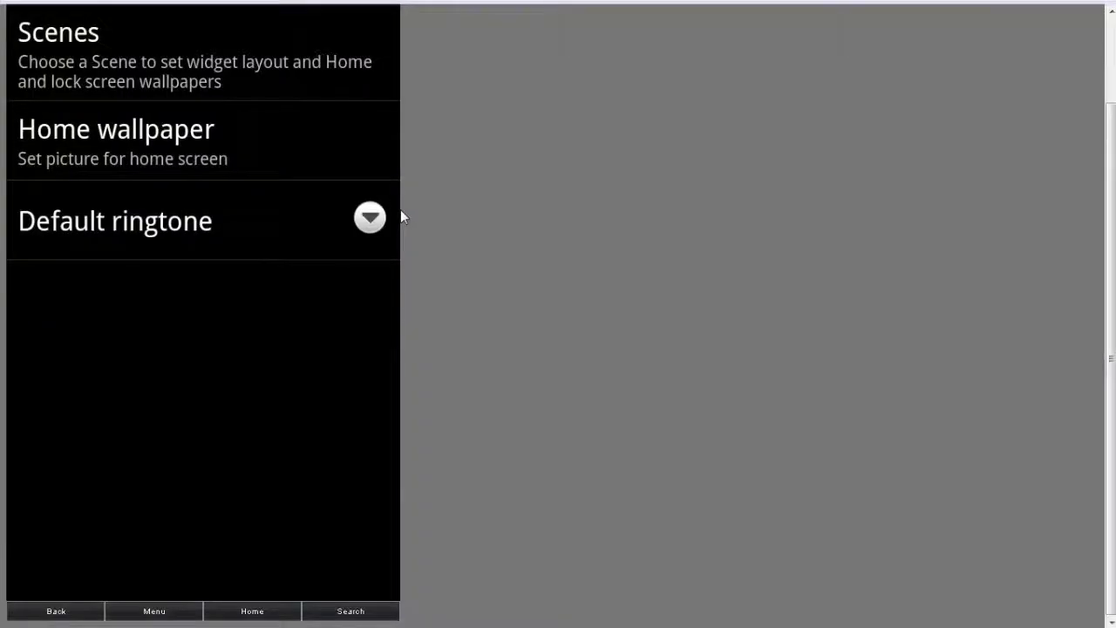
pyautogui.click(231, 613)
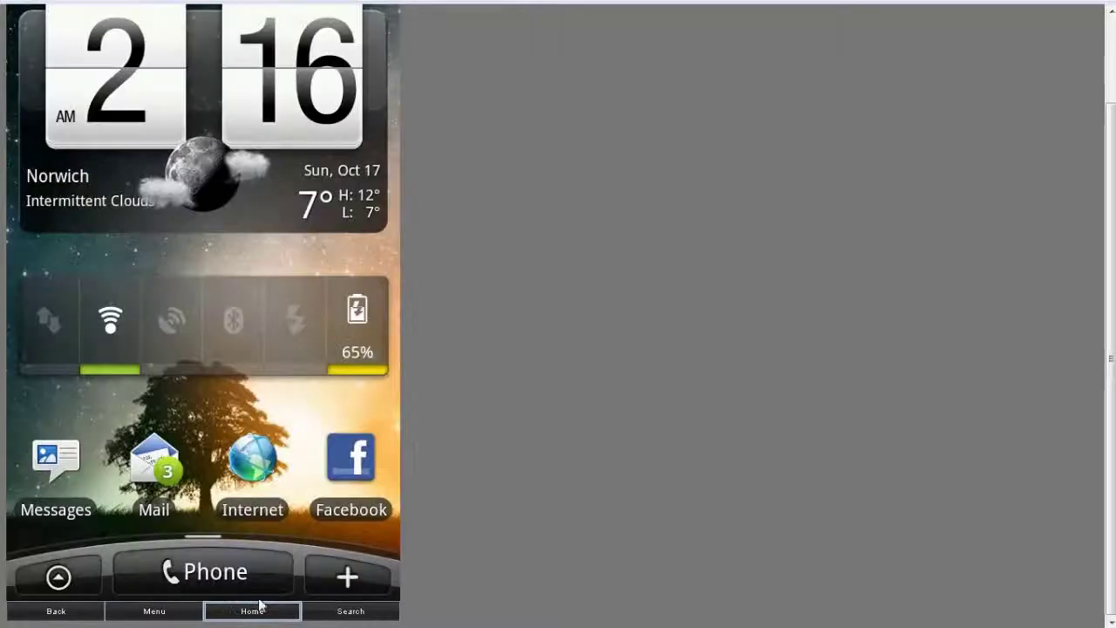
pyautogui.click(260, 614)
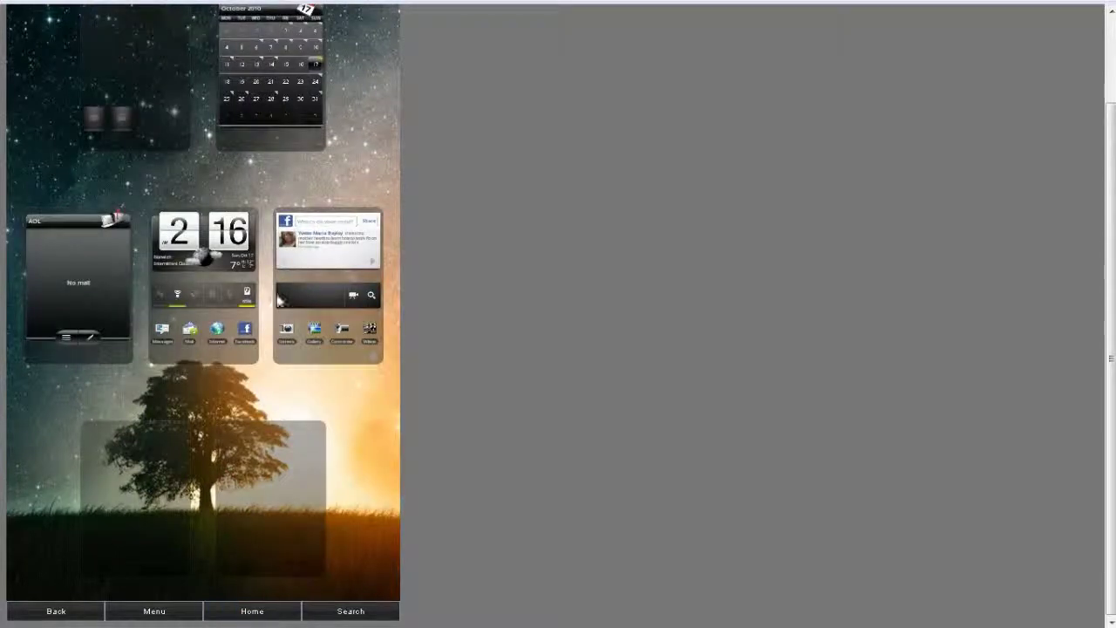
pyautogui.click(253, 612)
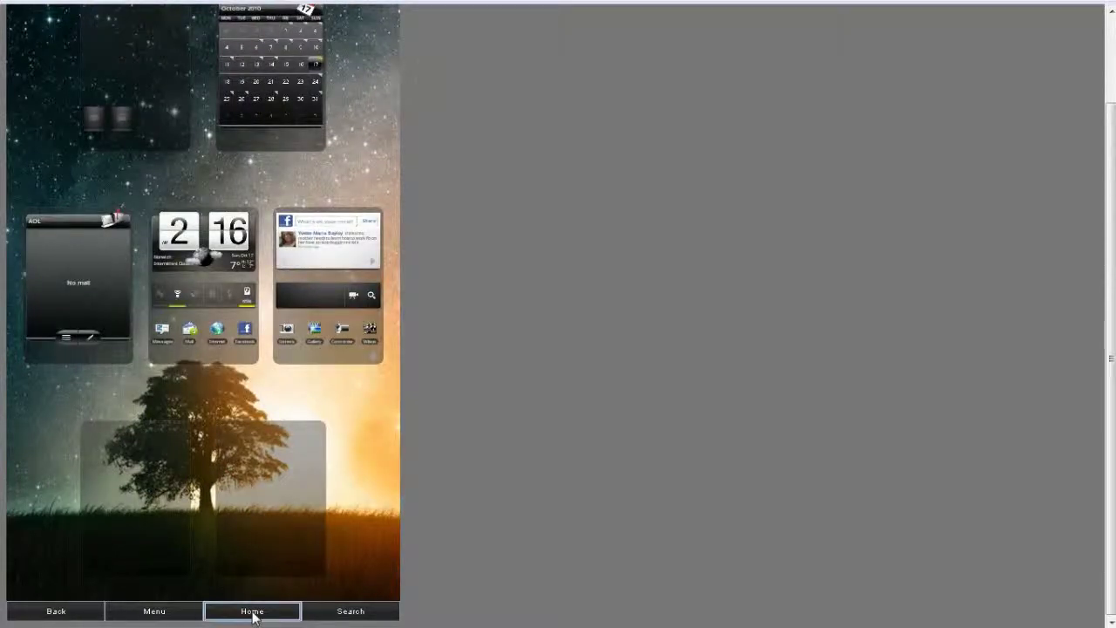
pyautogui.scroll(2, 270, 348)
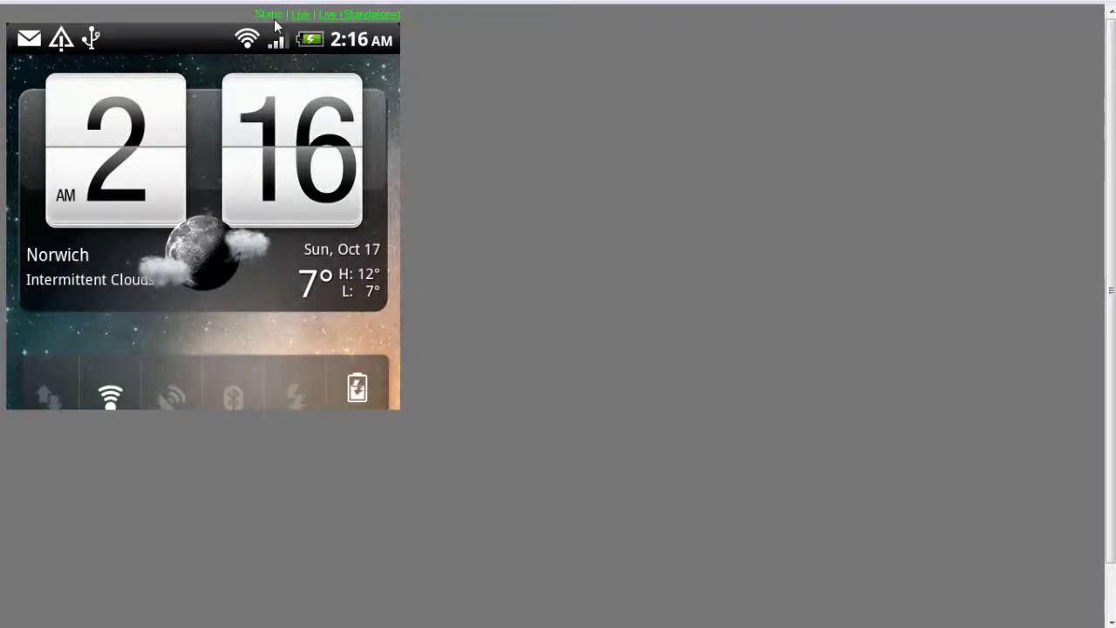
pyautogui.scroll(-1, 375, 190)
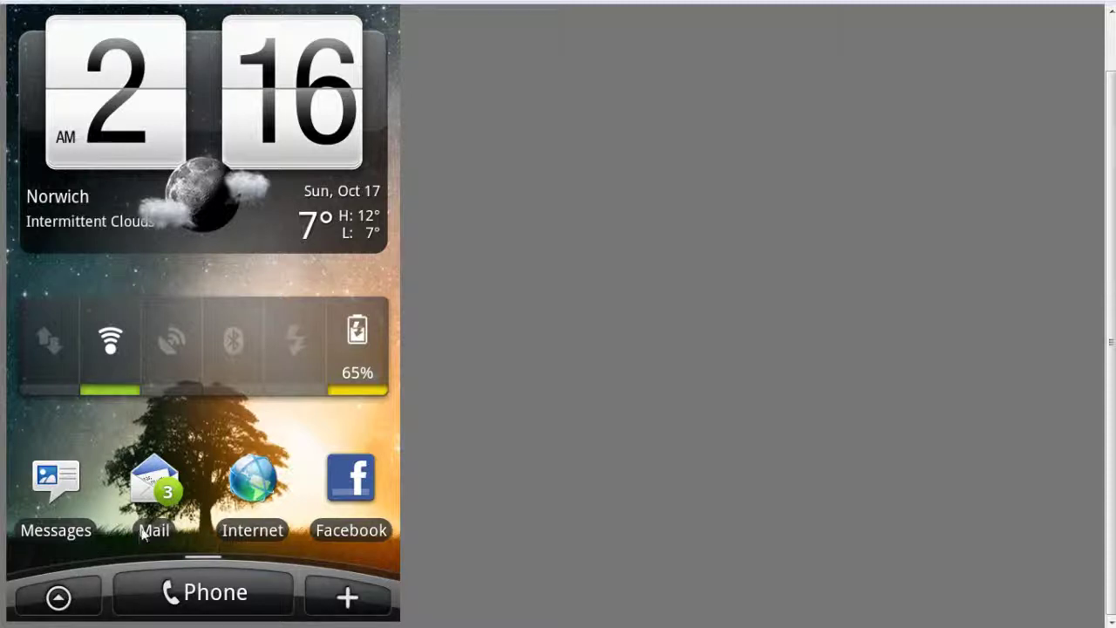
pyautogui.scroll(1, 209, 467)
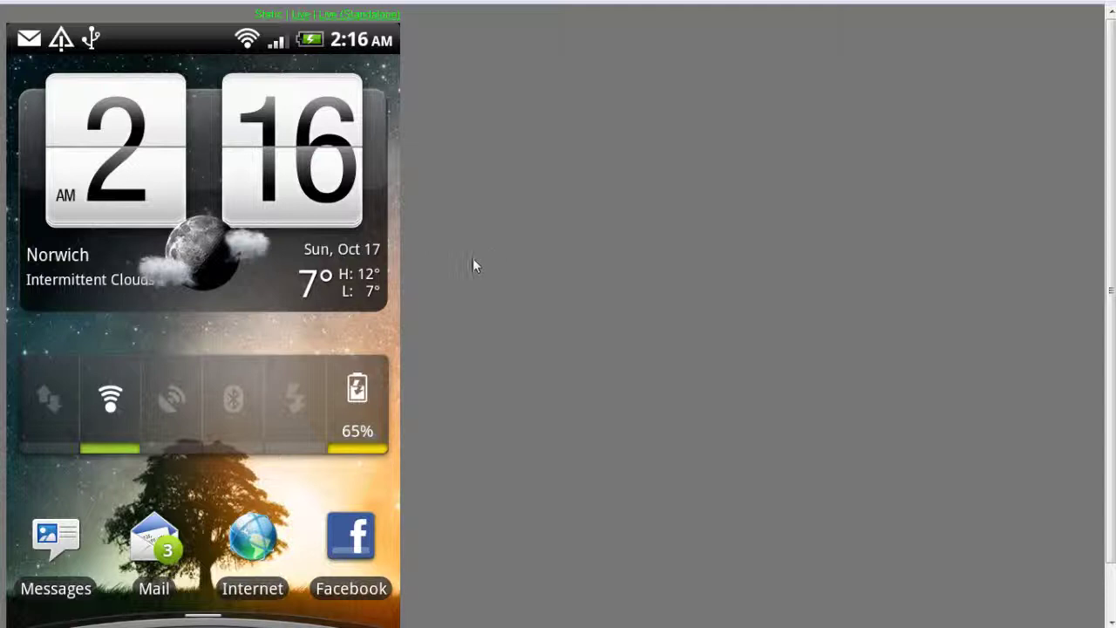
pyautogui.rightClick(253, 208)
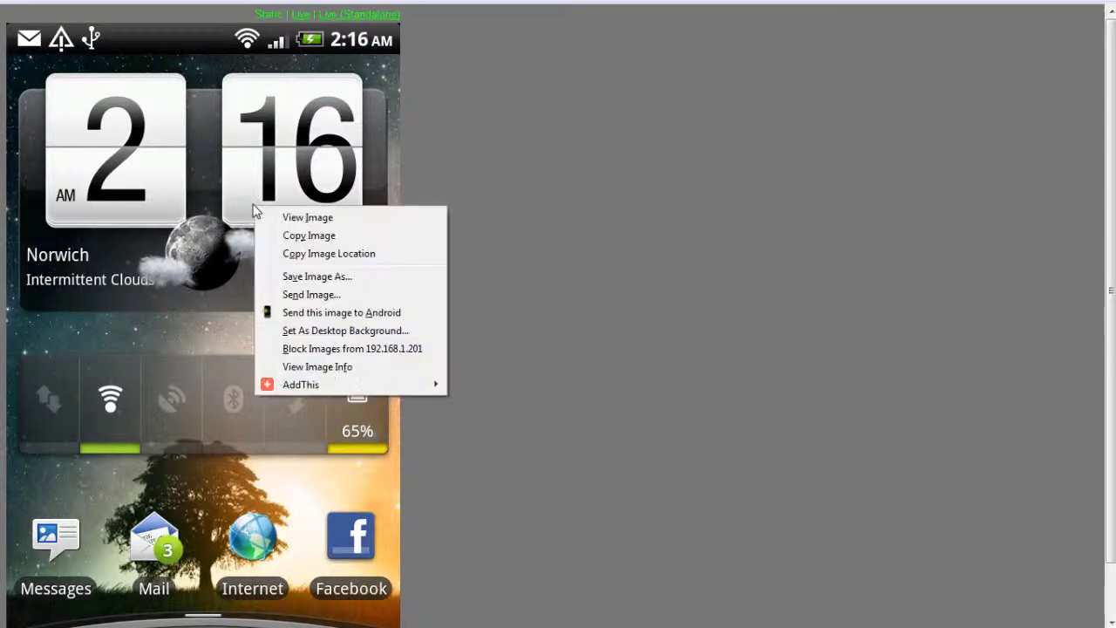
pyautogui.click(337, 220)
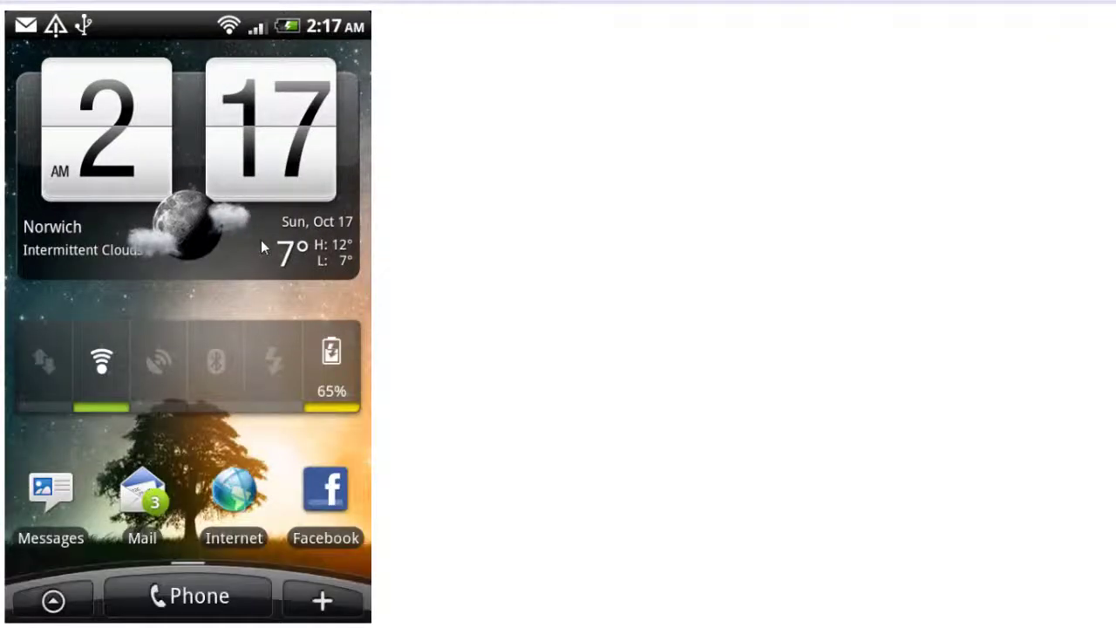
pyautogui.click(260, 240)
pyautogui.click(262, 240)
pyautogui.moveTo(94, 7)
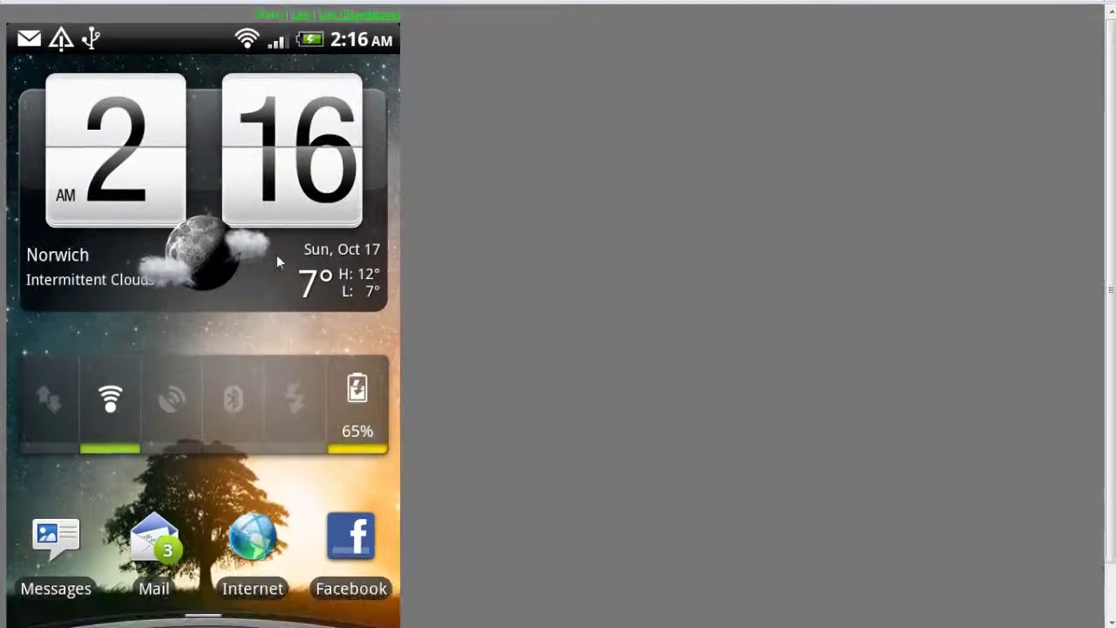
pyautogui.rightClick(273, 242)
# Save the phone snapshot image to the Desktop as 'desktop screen'.
pyautogui.click(344, 314)
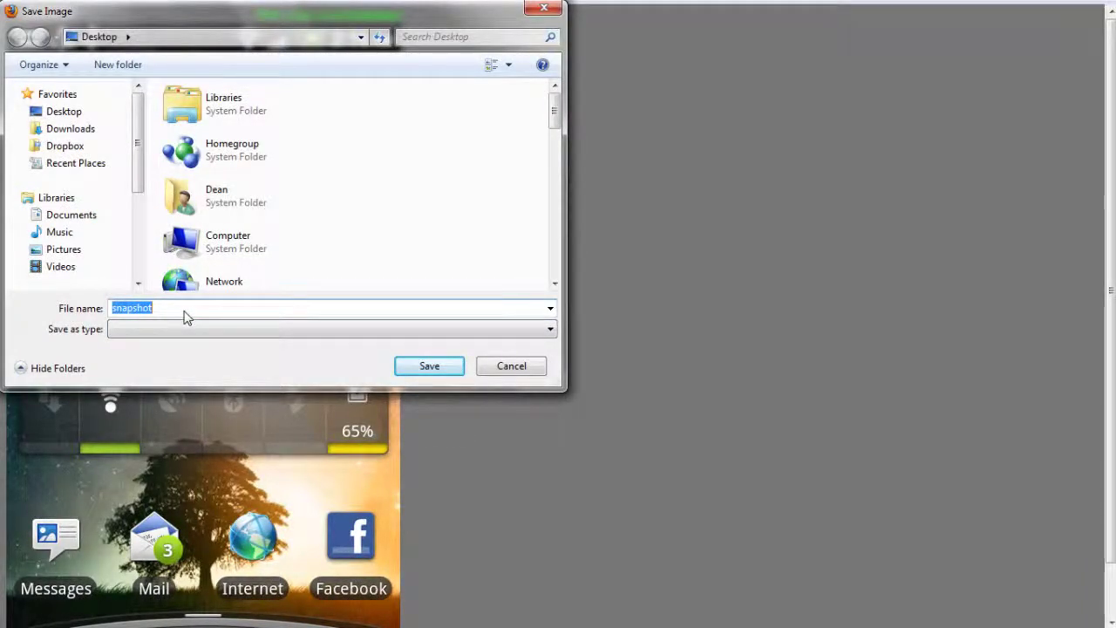
pyautogui.write('de')
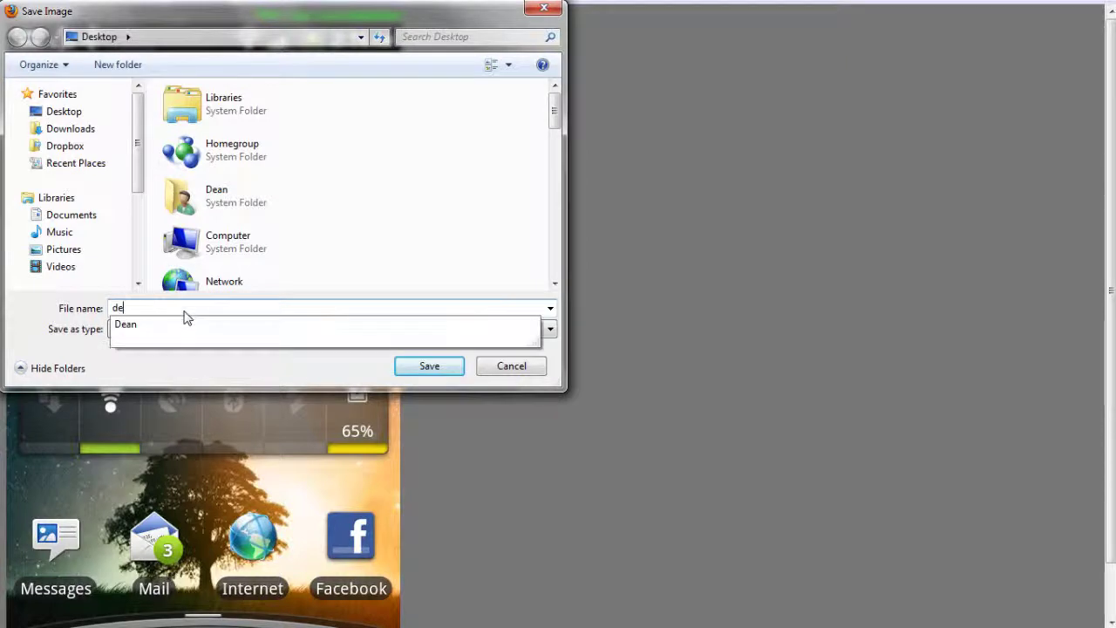
pyautogui.write('sktop ')
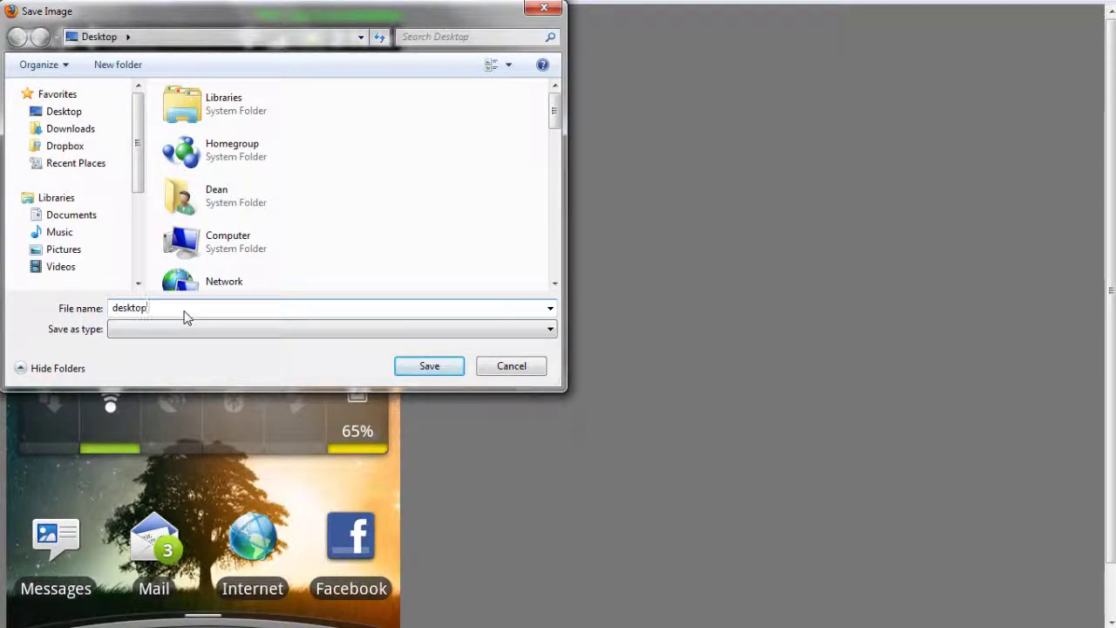
pyautogui.write('screen')
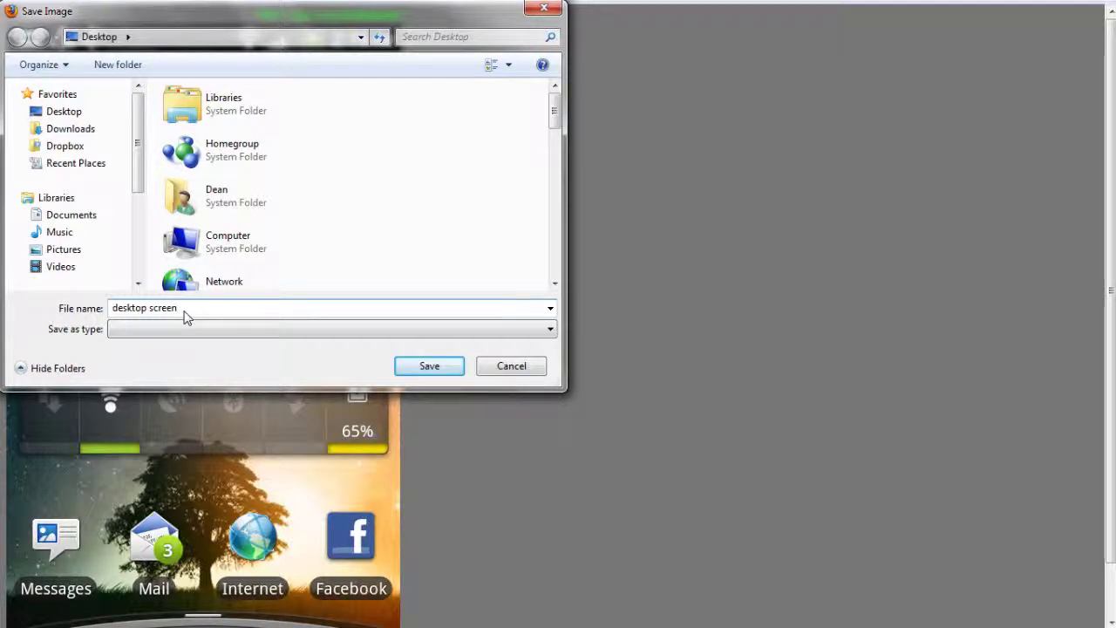
pyautogui.click(424, 366)
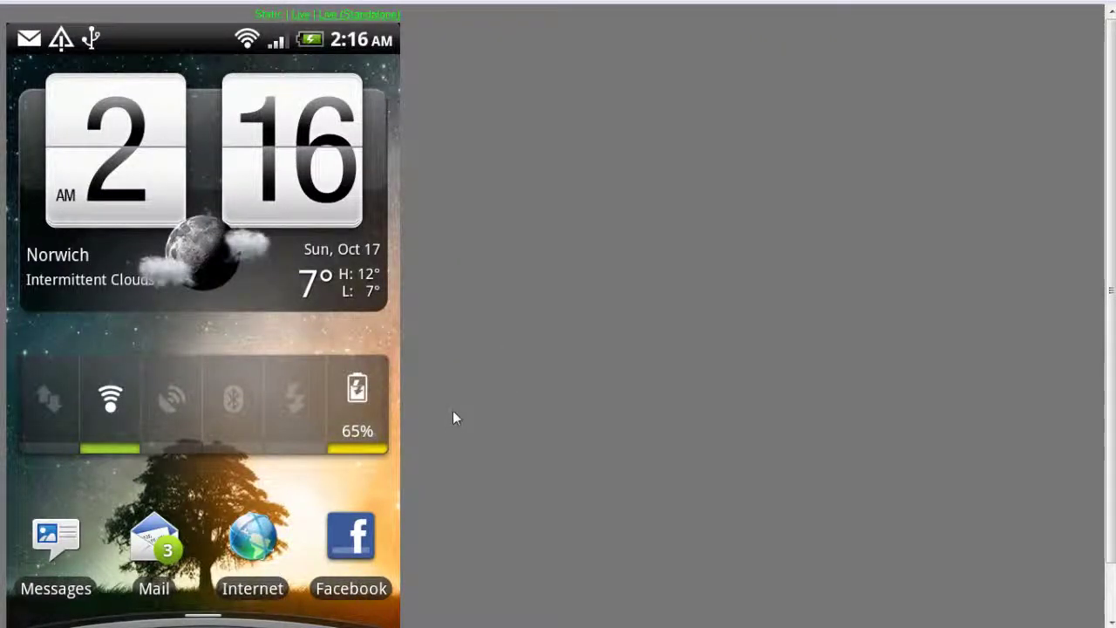
pyautogui.scroll(-1, 452, 418)
pyautogui.scroll(1, 455, 381)
pyautogui.scroll(-1, 509, 345)
pyautogui.scroll(1, 509, 346)
pyautogui.scroll(-1, 506, 348)
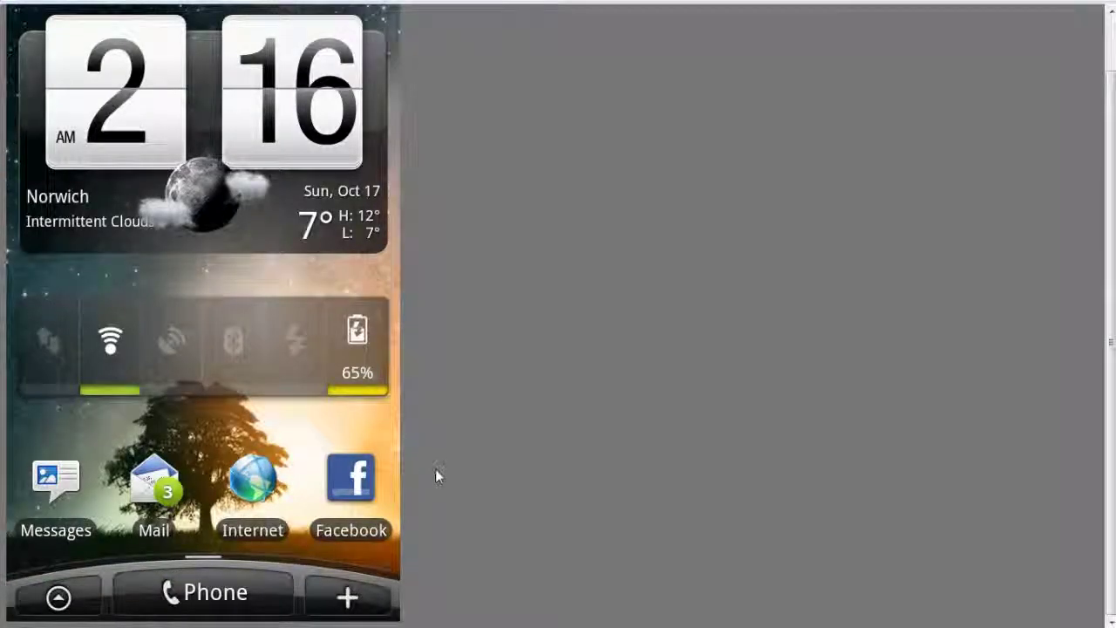
pyautogui.scroll(1, 436, 468)
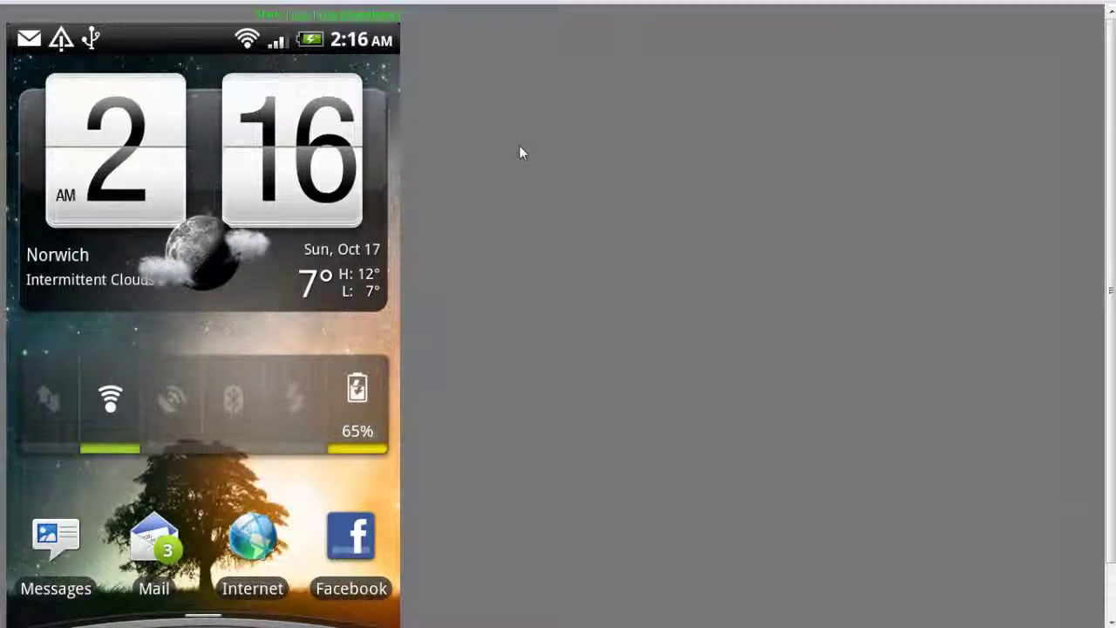
pyautogui.scroll(-1, 670, 369)
pyautogui.scroll(1, 670, 370)
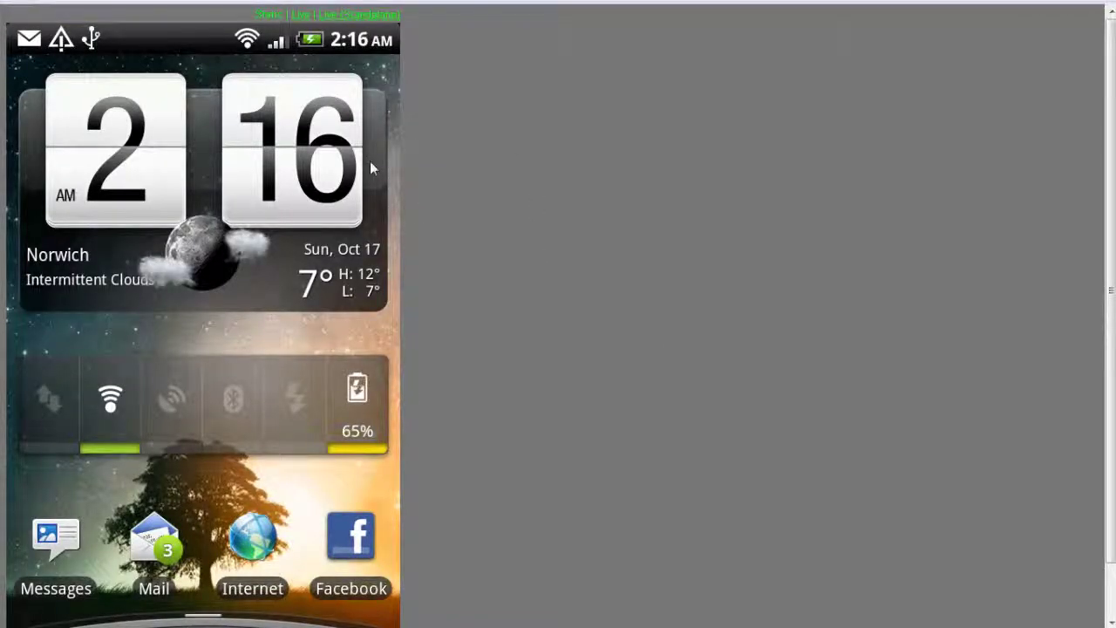